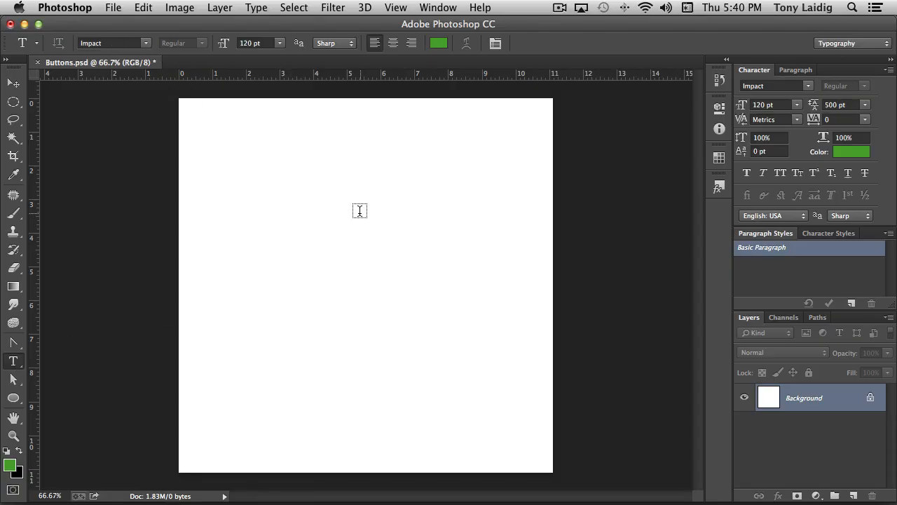
- Add the green text "Success" to the blank canvas and position it horizontally near the middle of the upper half
{"action": "left_click", "coordinate": [288, 242]}
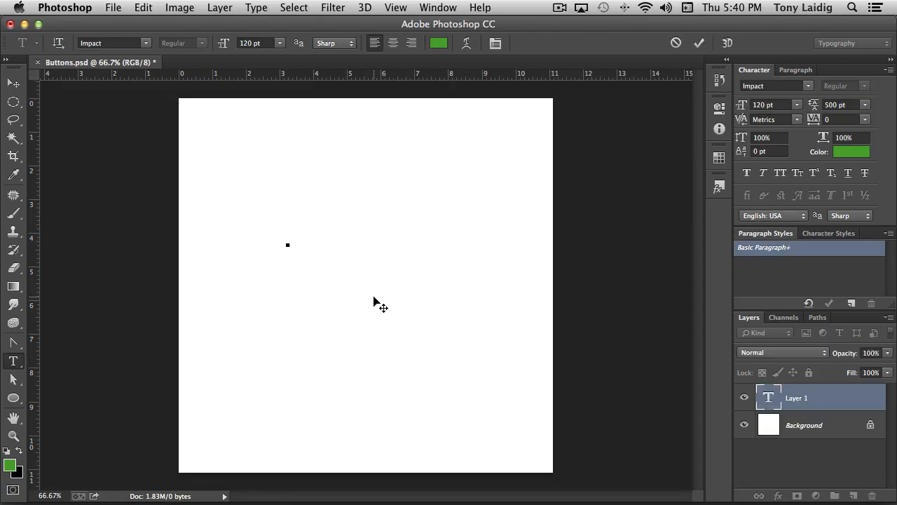
{"action": "type", "text": "Succ"}
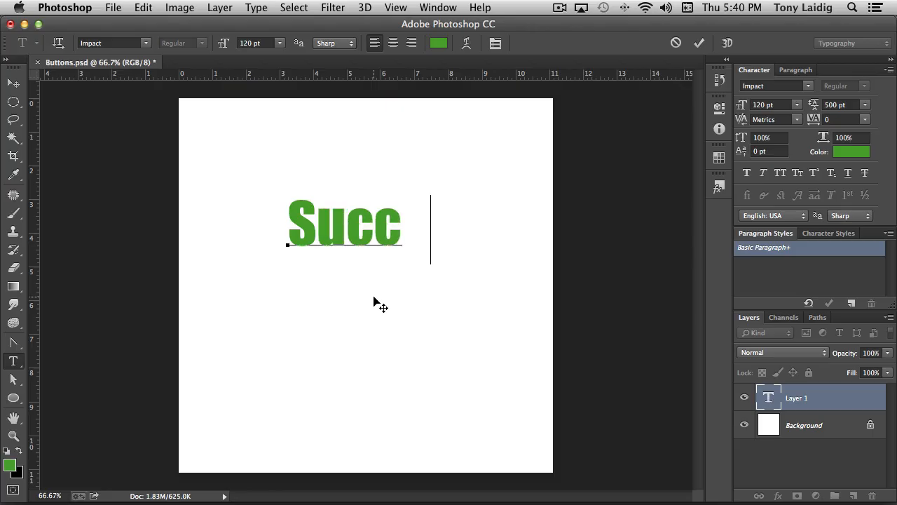
{"action": "type", "text": "ess"}
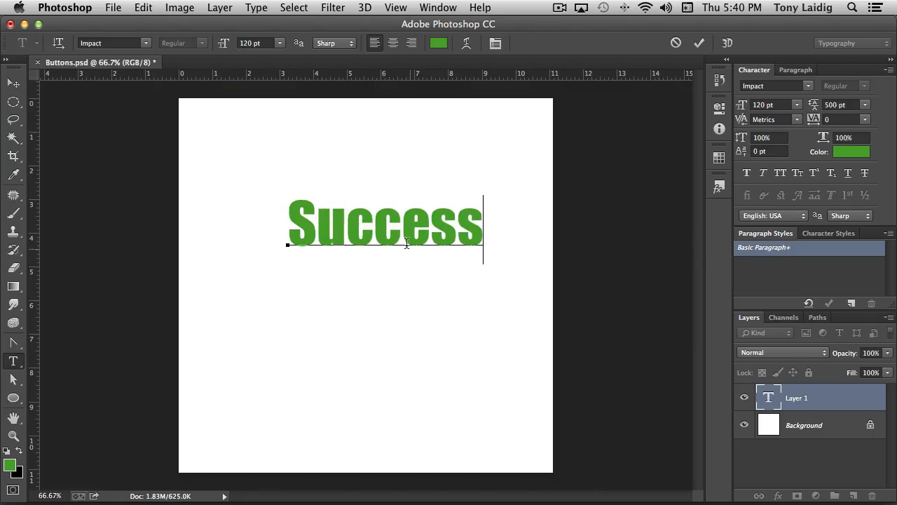
{"action": "left_click", "coordinate": [13, 83]}
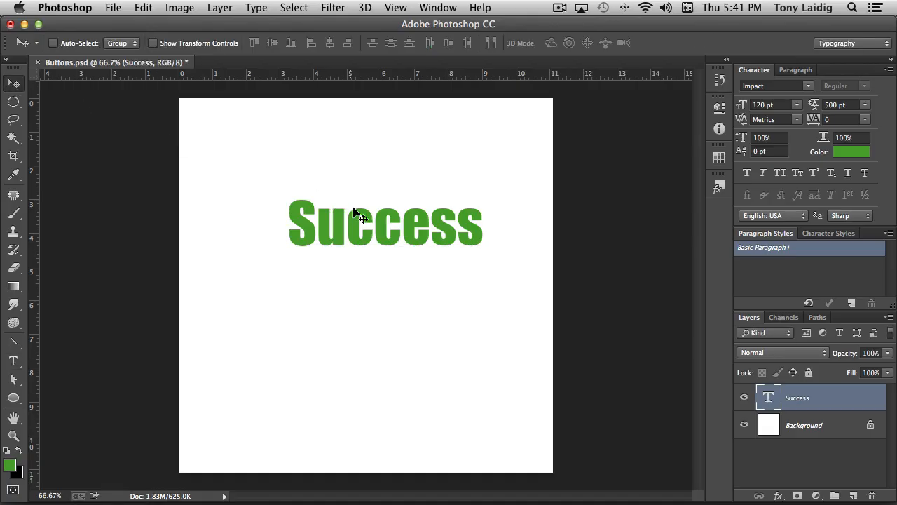
{"action": "mouse_move", "coordinate": [371, 235]}
{"action": "left_mouse_down"}
{"action": "mouse_move", "coordinate": [356, 236]}
{"action": "mouse_move", "coordinate": [374, 224]}
{"action": "left_mouse_up"}
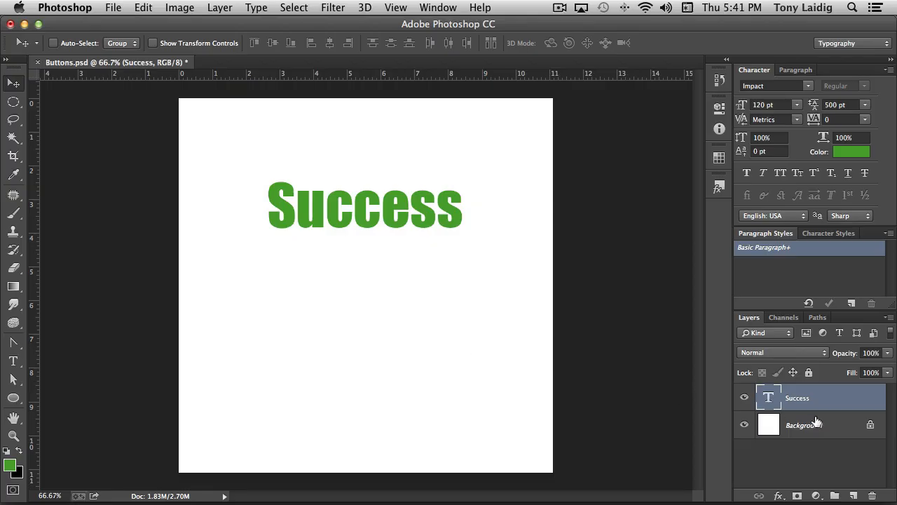
- Duplicate the Success text layer and move the copy directly below the original word
{"action": "left_click_drag", "start_coordinate": [773, 400], "coordinate": [853, 495]}
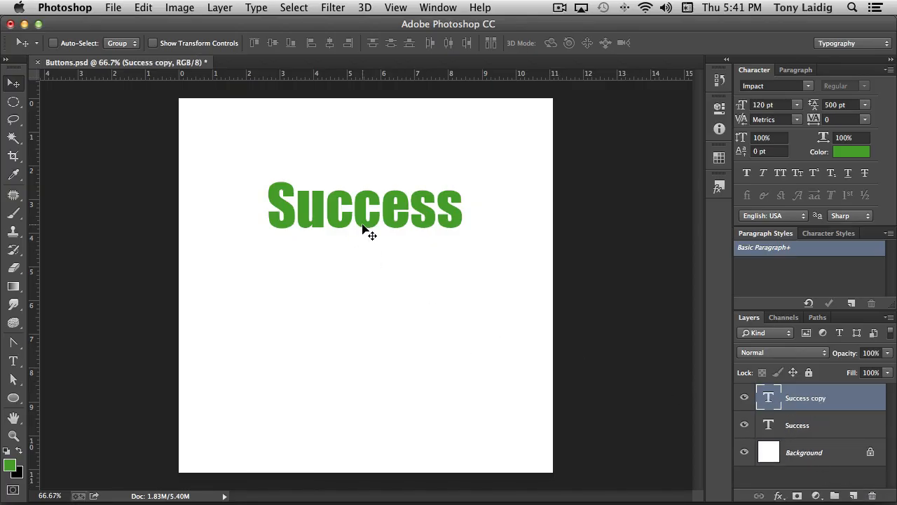
{"action": "left_click_drag", "start_coordinate": [363, 235], "coordinate": [360, 301]}
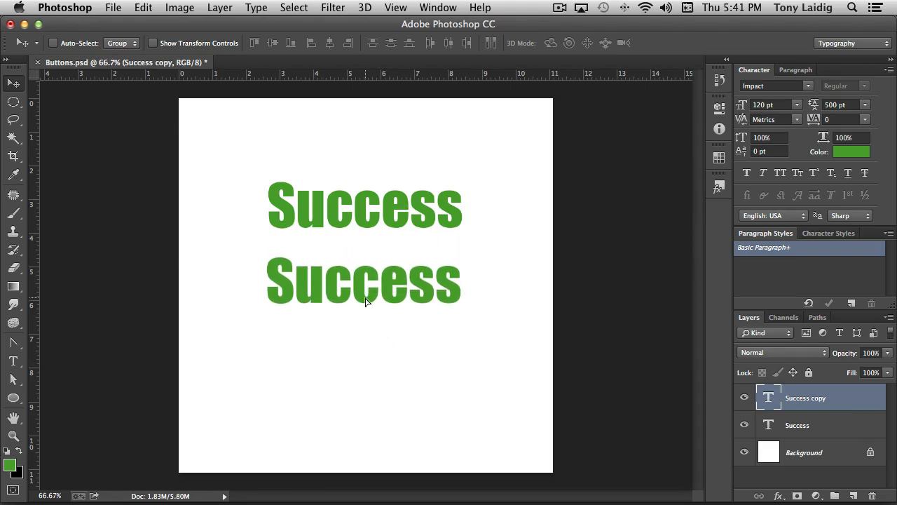
{"action": "left_click_drag", "start_coordinate": [370, 298], "coordinate": [365, 303]}
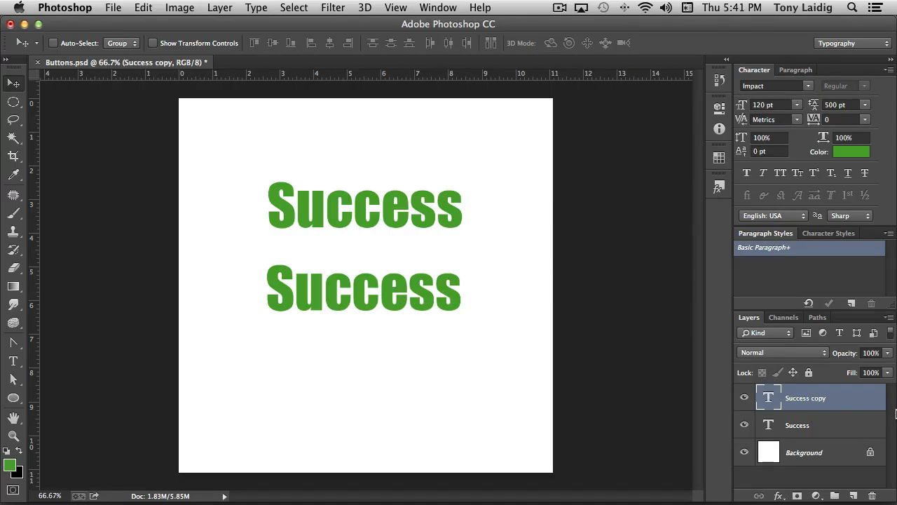
- Add an Inner Bevel effect to the Success copy layer with the Chisel Hard technique, 168% depth and 5 px size
{"action": "right_click", "coordinate": [842, 401]}
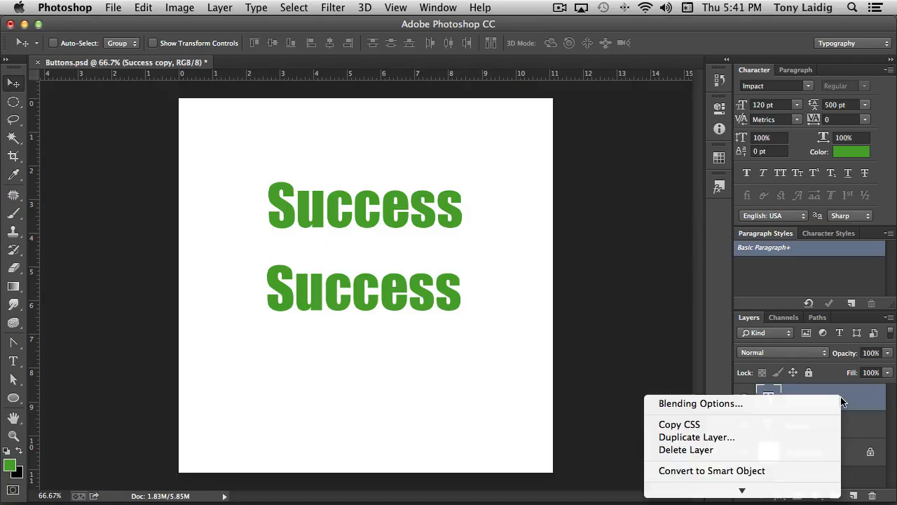
{"action": "left_click", "coordinate": [769, 405]}
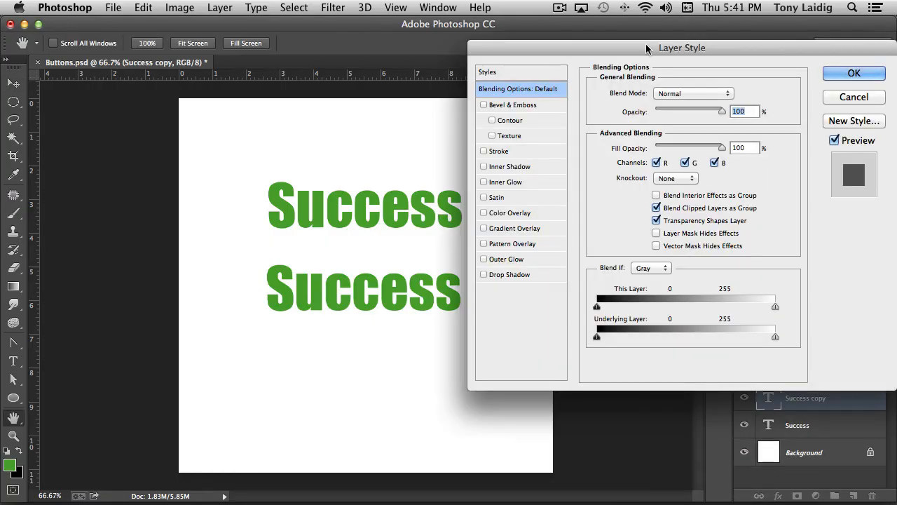
{"action": "left_click_drag", "start_coordinate": [646, 48], "coordinate": [631, 43]}
{"action": "left_click", "coordinate": [515, 100]}
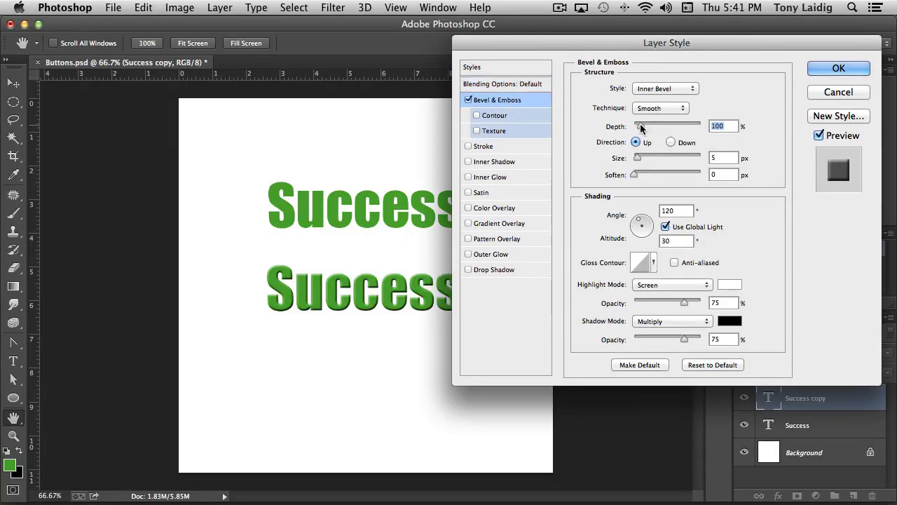
{"action": "left_click_drag", "start_coordinate": [635, 158], "coordinate": [639, 159]}
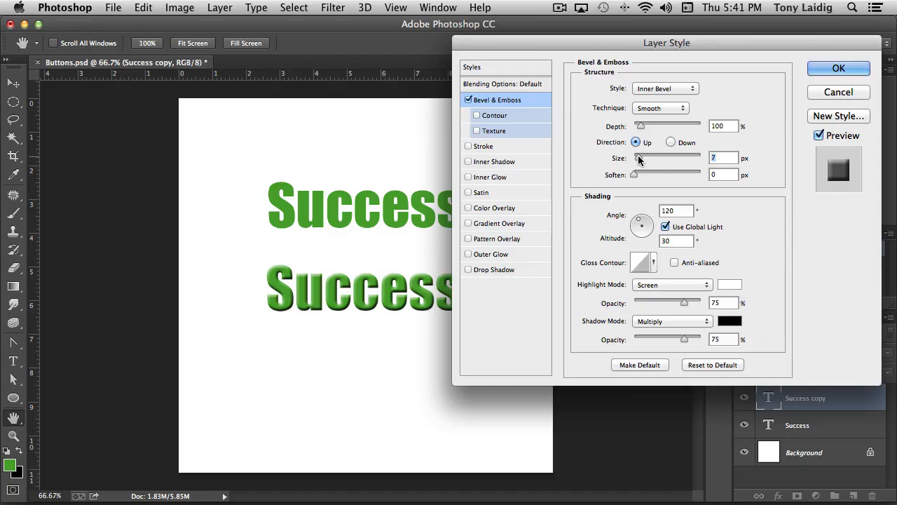
{"action": "left_click_drag", "start_coordinate": [645, 123], "coordinate": [646, 129]}
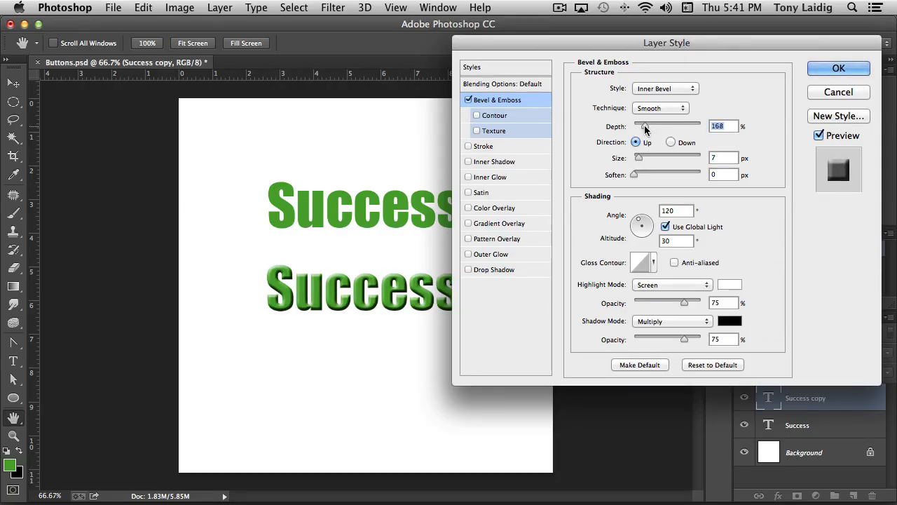
{"action": "left_click", "coordinate": [638, 159]}
{"action": "left_click_drag", "start_coordinate": [638, 160], "coordinate": [637, 160]}
{"action": "left_click", "coordinate": [662, 108]}
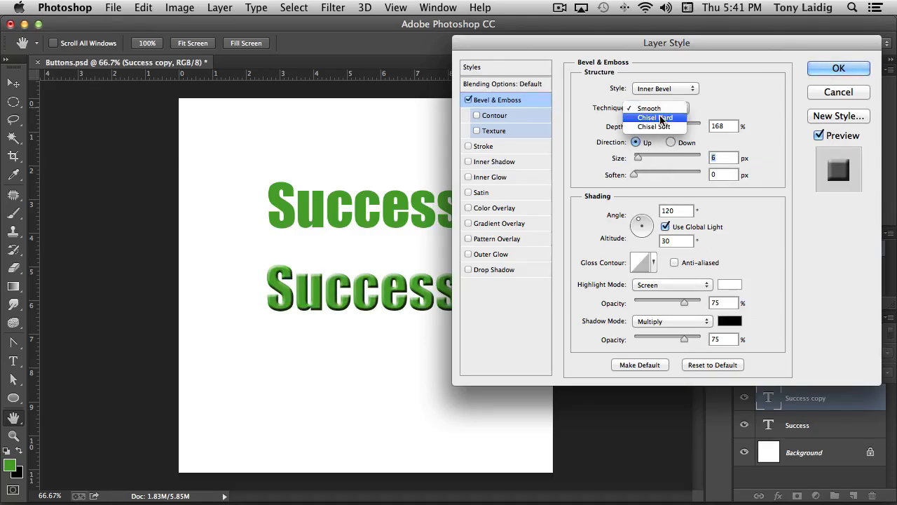
{"action": "left_click", "coordinate": [662, 118]}
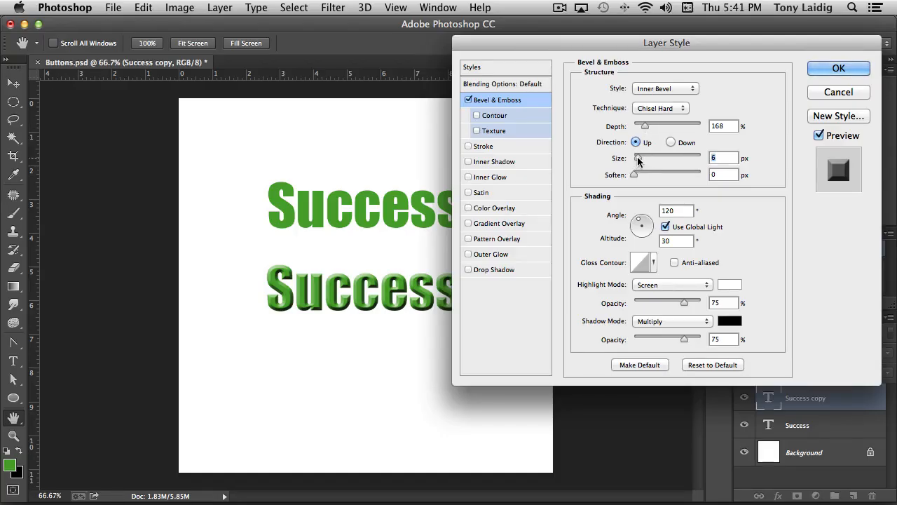
{"action": "left_click_drag", "start_coordinate": [638, 158], "coordinate": [636, 158]}
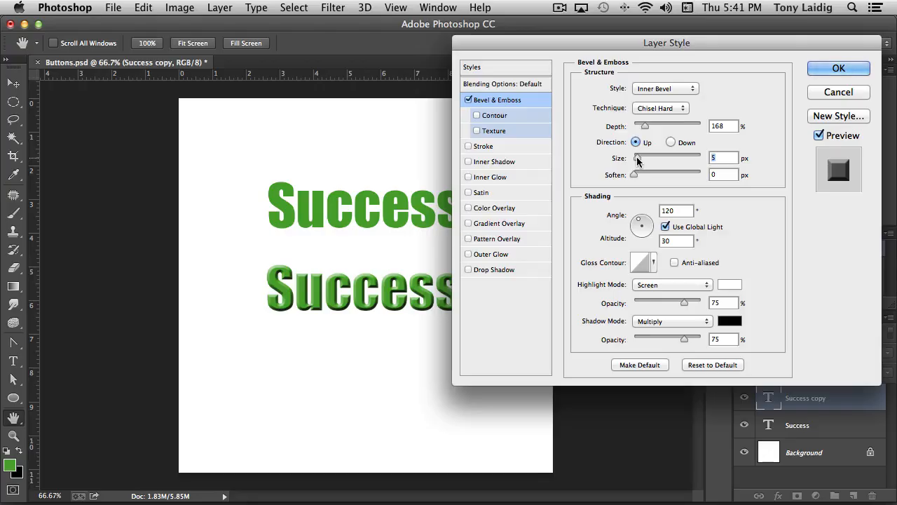
- Add a Satin effect to the Success copy layer, using white as its color and Screen as the blend mode
{"action": "left_click", "coordinate": [510, 193]}
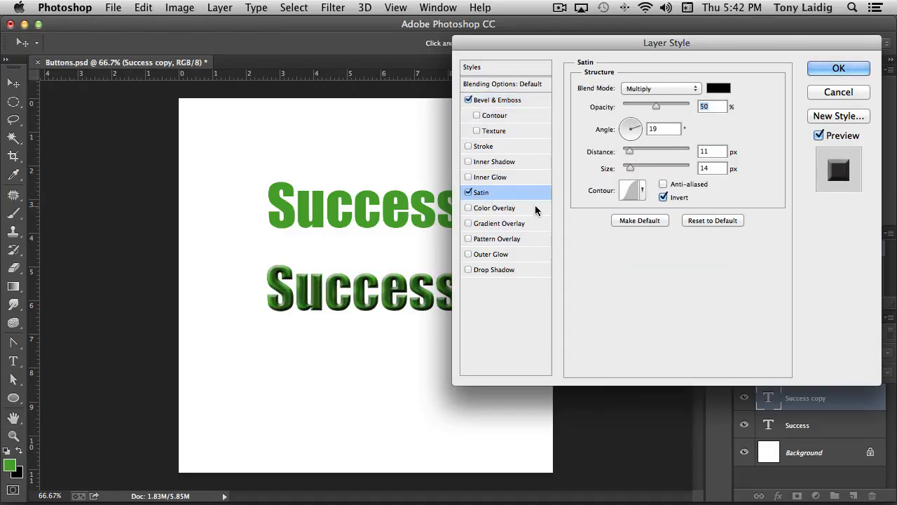
{"action": "left_click", "coordinate": [719, 87]}
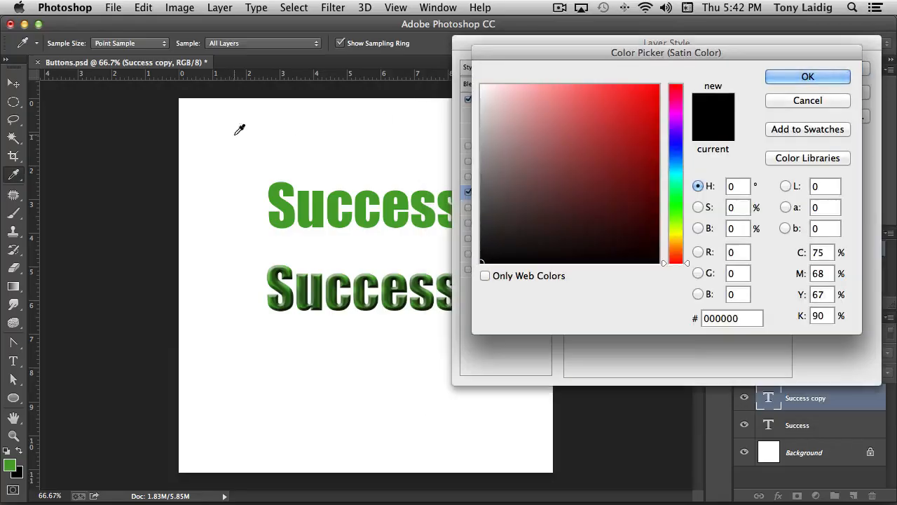
{"action": "left_click", "coordinate": [280, 133]}
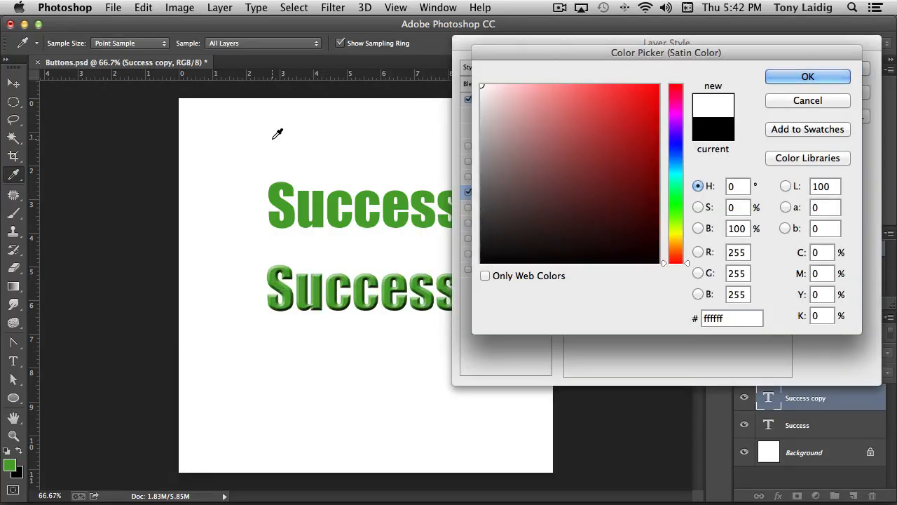
{"action": "left_click", "coordinate": [808, 77]}
{"action": "left_click", "coordinate": [652, 88]}
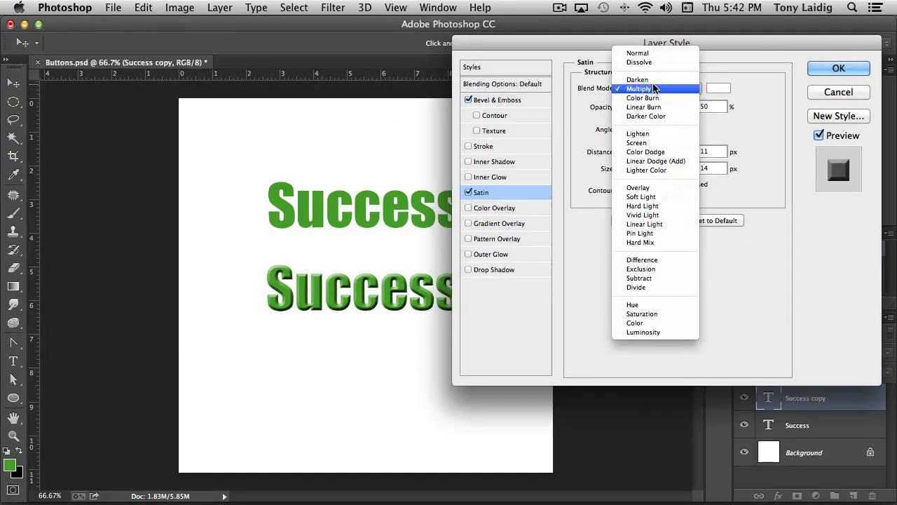
{"action": "left_click", "coordinate": [656, 143]}
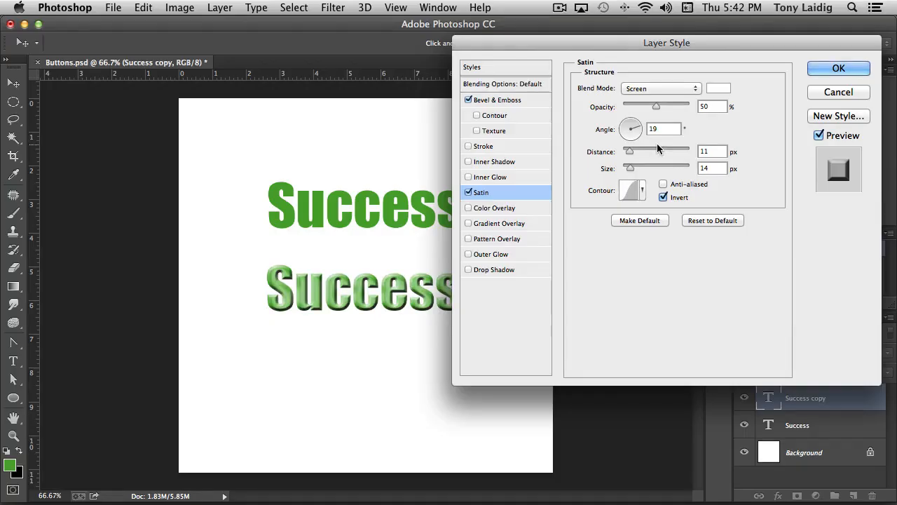
- Set the Satin angle to 90° and choose the rounded quarter-curve contour
{"action": "double_click", "coordinate": [674, 128]}
{"action": "type", "text": "90"}
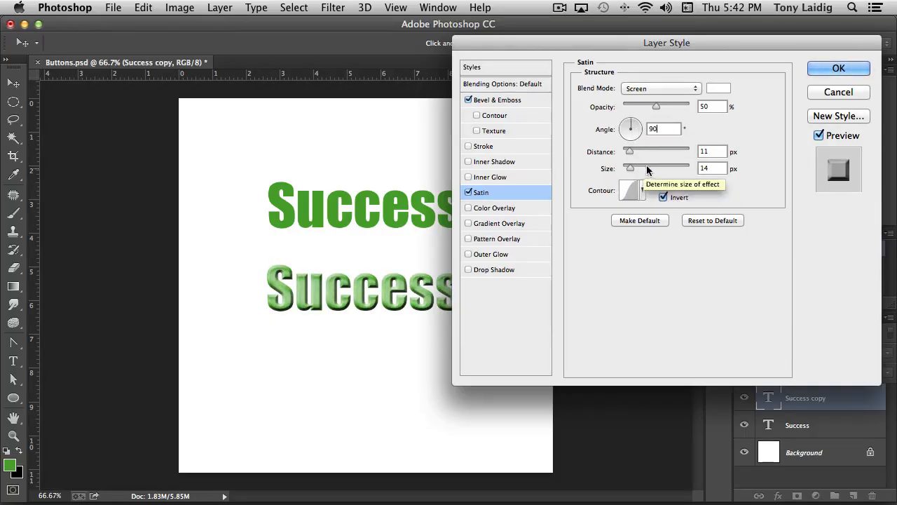
{"action": "left_click", "coordinate": [641, 191]}
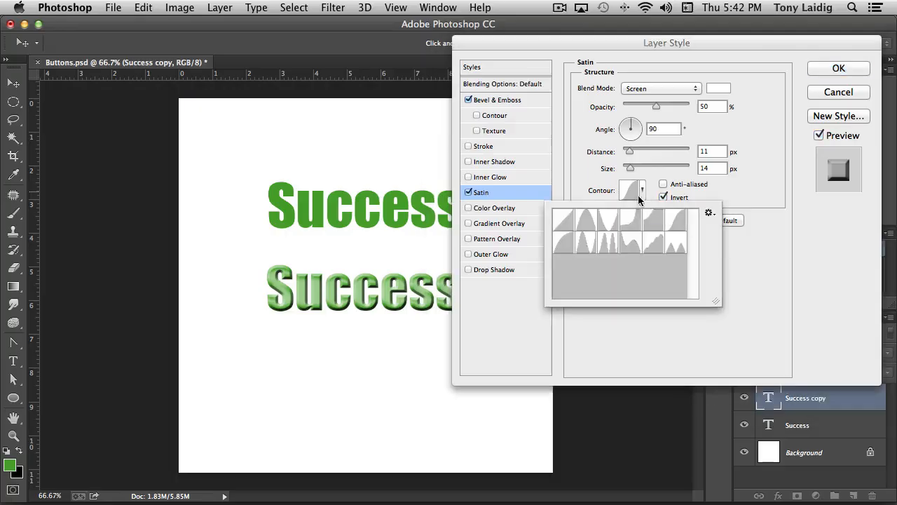
{"action": "left_click", "coordinate": [564, 244]}
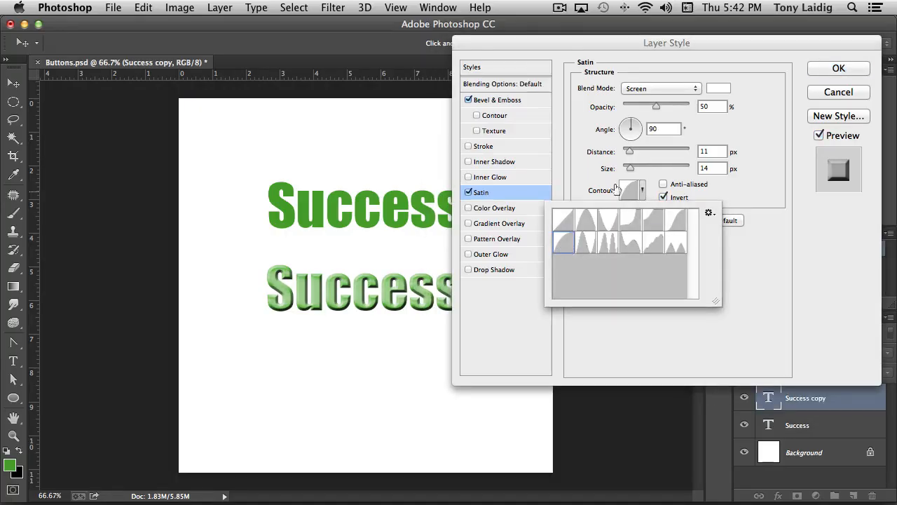
{"action": "left_click", "coordinate": [653, 174]}
- Set the Satin distance to 35 px, opacity to 70% and size to 21 px, and apply the layer style
{"action": "mouse_move", "coordinate": [630, 152]}
{"action": "left_mouse_down"}
{"action": "mouse_move", "coordinate": [643, 152]}
{"action": "mouse_move", "coordinate": [633, 172]}
{"action": "mouse_move", "coordinate": [647, 151]}
{"action": "left_mouse_up"}
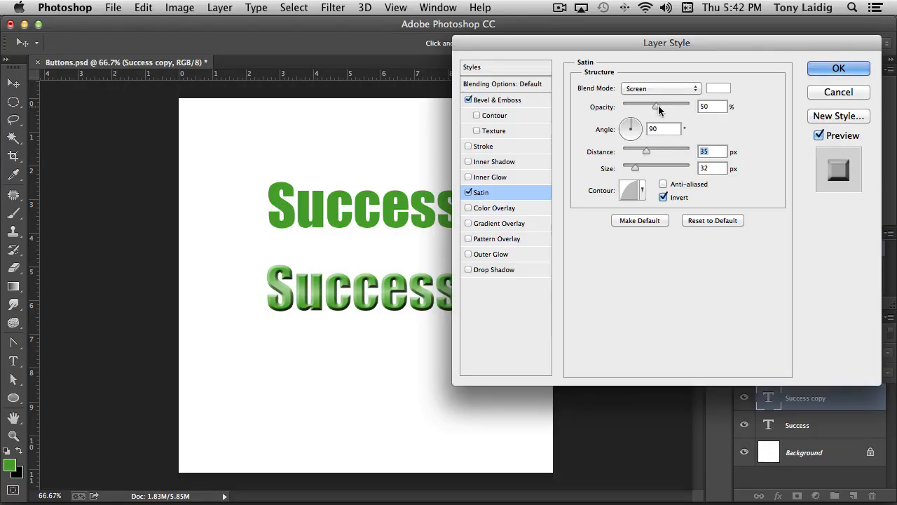
{"action": "left_click_drag", "start_coordinate": [658, 106], "coordinate": [669, 105]}
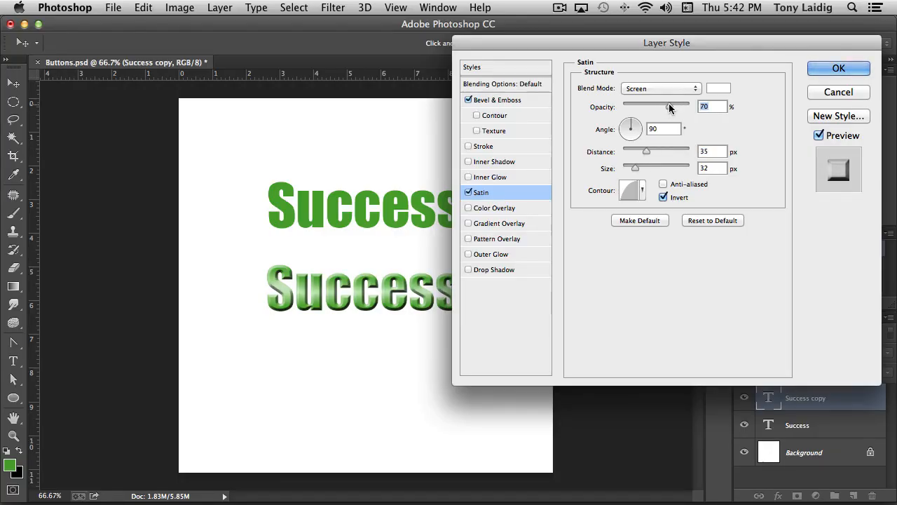
{"action": "left_click_drag", "start_coordinate": [636, 169], "coordinate": [633, 172]}
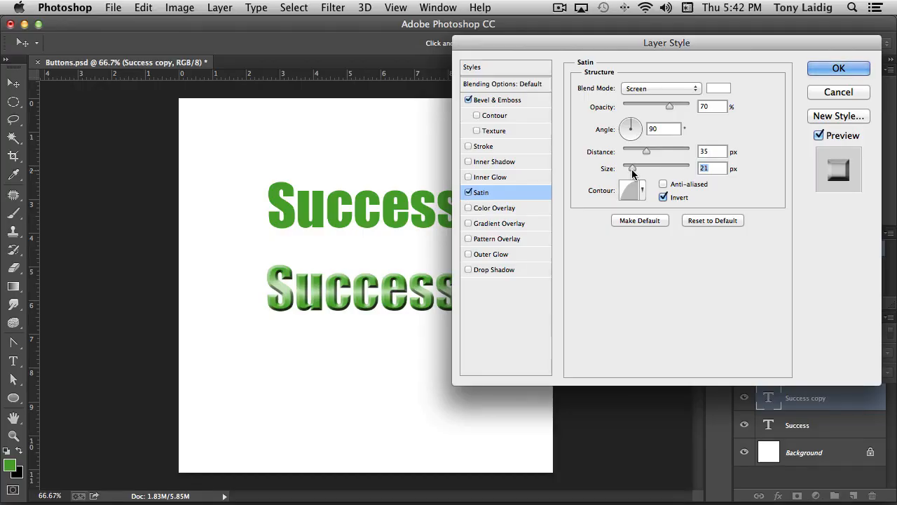
{"action": "mouse_move", "coordinate": [577, 45]}
{"action": "left_mouse_down"}
{"action": "mouse_move", "coordinate": [702, 41]}
{"action": "mouse_move", "coordinate": [567, 46]}
{"action": "left_mouse_up"}
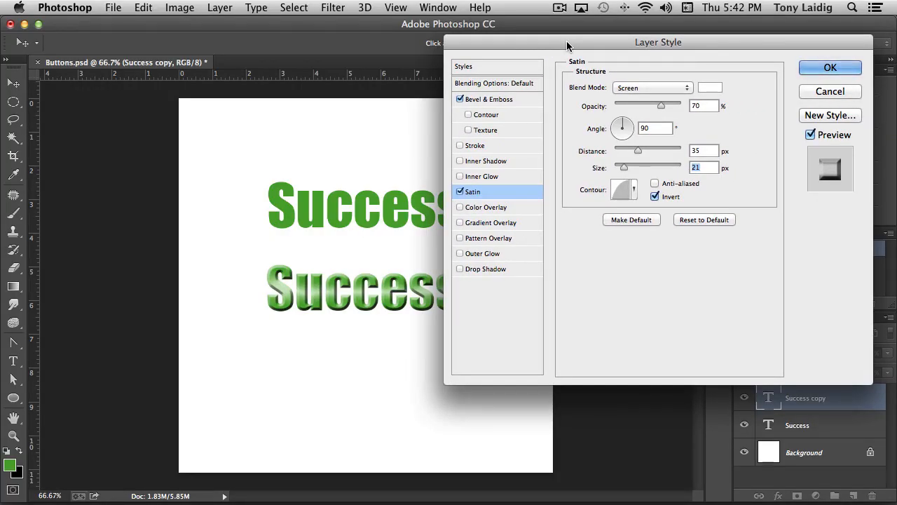
{"action": "left_click", "coordinate": [834, 68]}
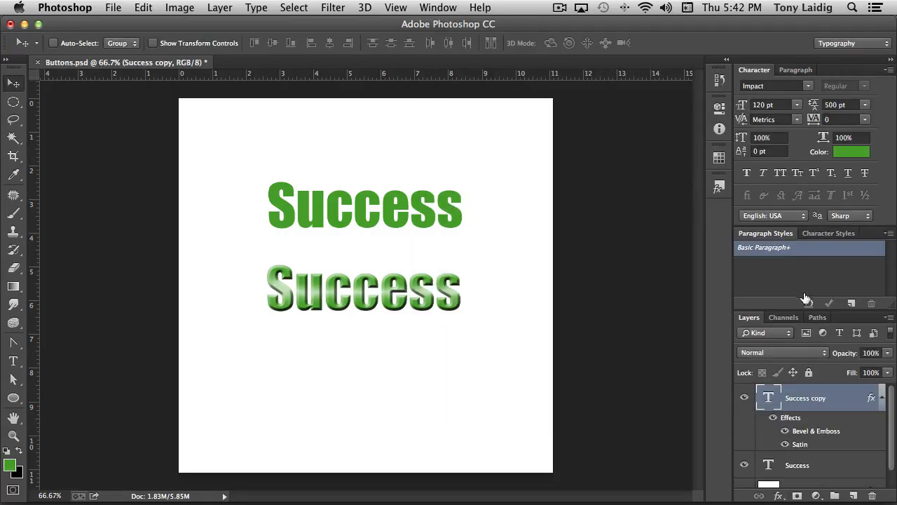
- Duplicate the styled Success copy layer and flip the lower of the two styled layers vertically
{"action": "left_click", "coordinate": [882, 398]}
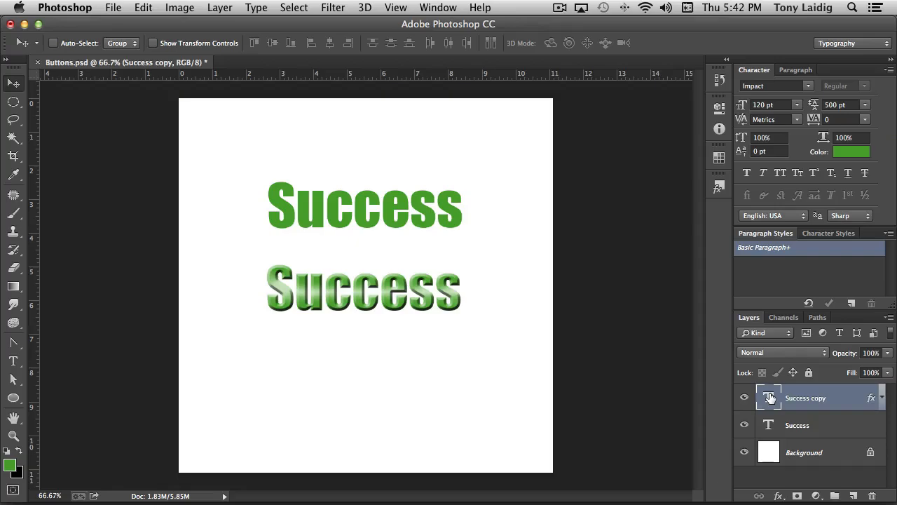
{"action": "left_click_drag", "start_coordinate": [769, 399], "coordinate": [854, 495]}
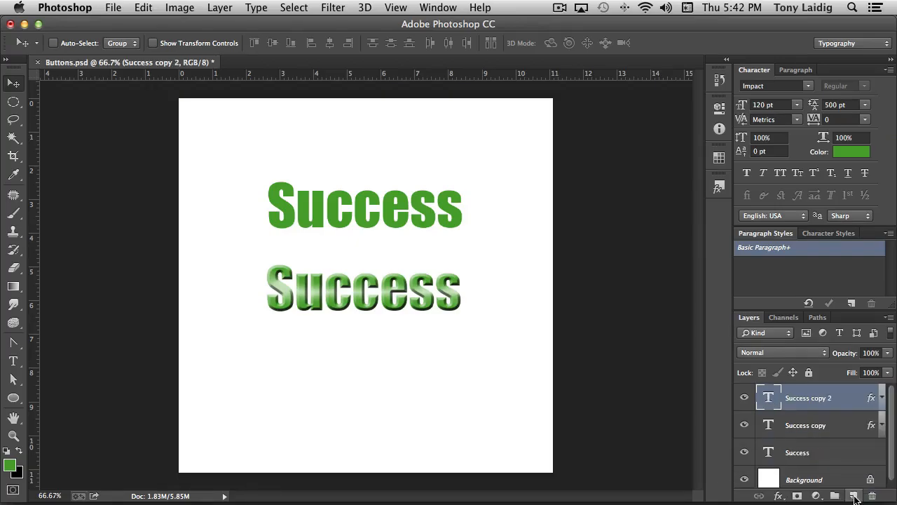
{"action": "left_click", "coordinate": [802, 427]}
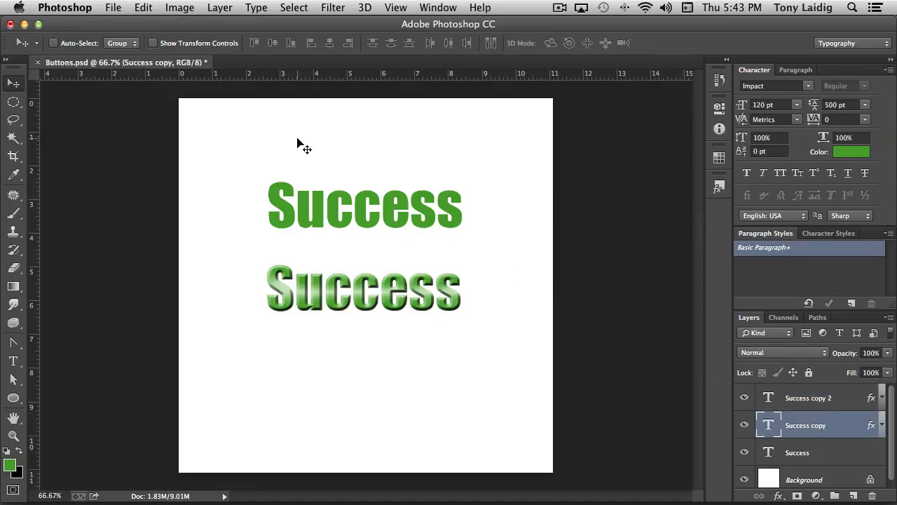
{"action": "left_click", "coordinate": [143, 7]}
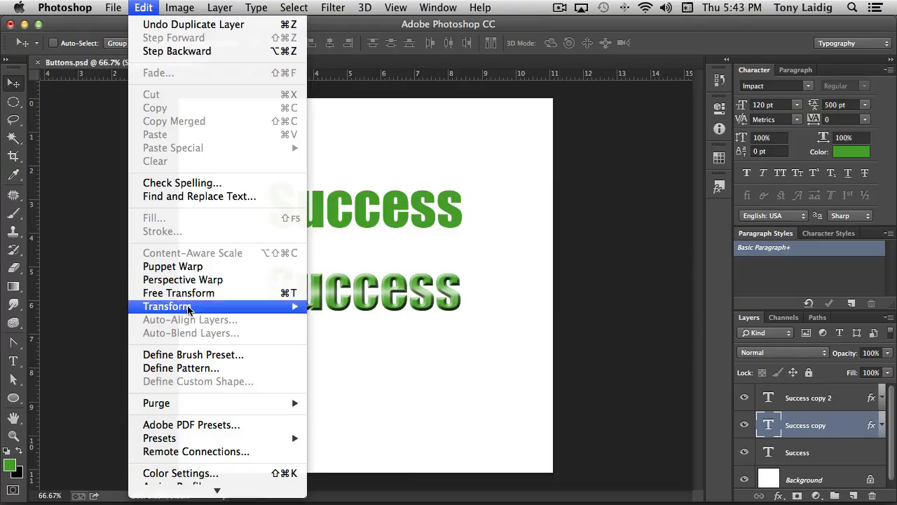
{"action": "mouse_move", "coordinate": [191, 309]}
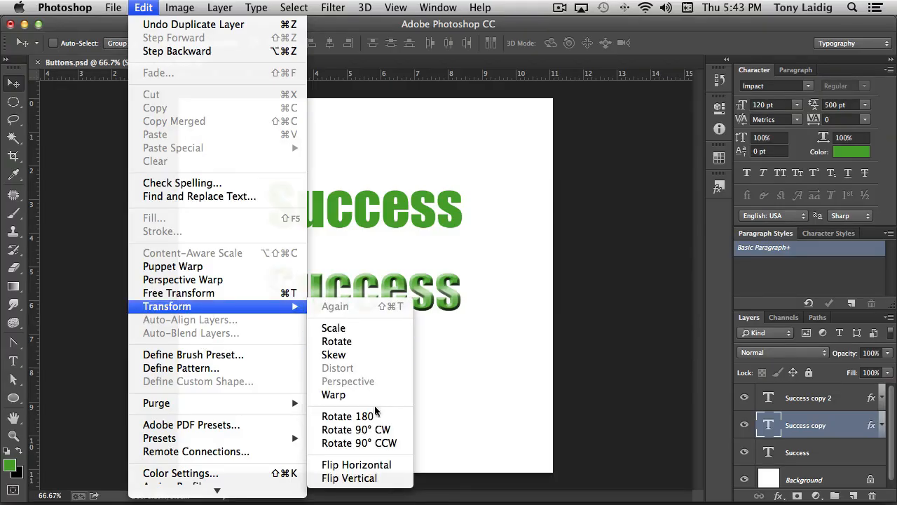
{"action": "left_click", "coordinate": [349, 478]}
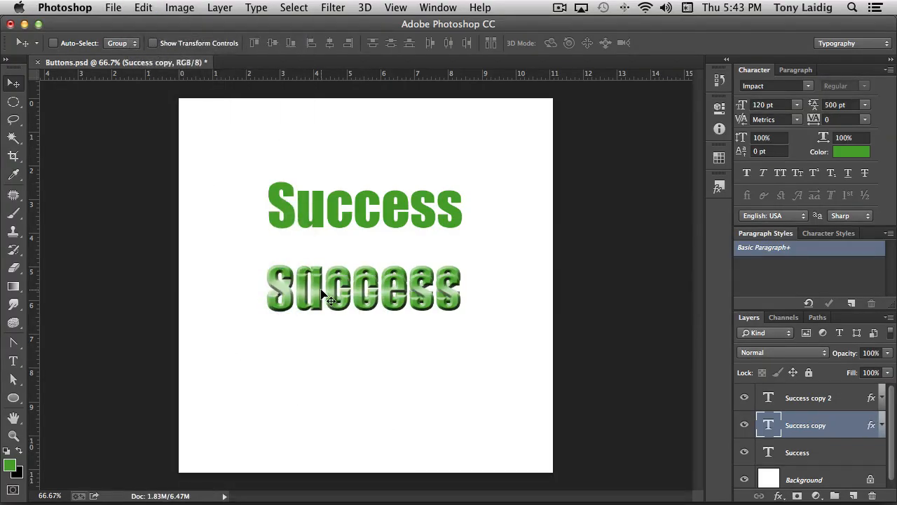
- Move the flipped Success copy layer directly beneath the upright styled text and rasterize its type
{"action": "left_click_drag", "start_coordinate": [320, 295], "coordinate": [320, 337]}
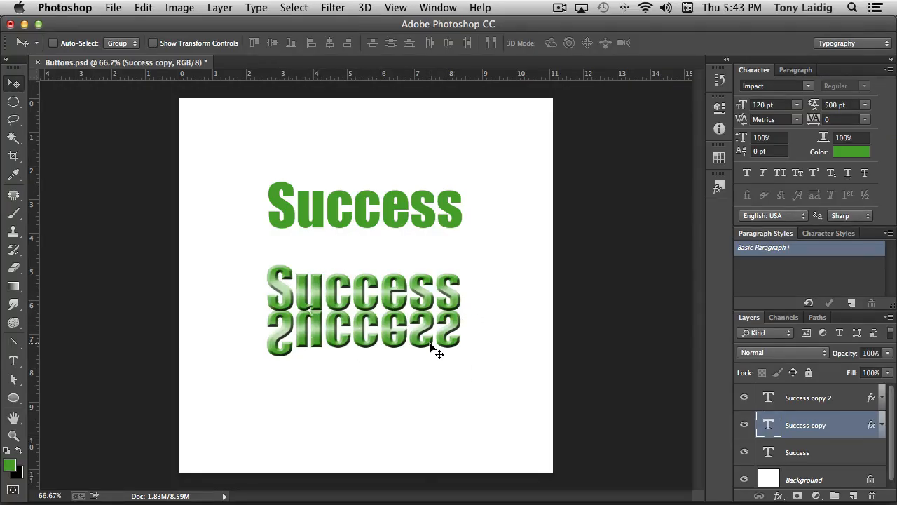
{"action": "right_click", "coordinate": [800, 429]}
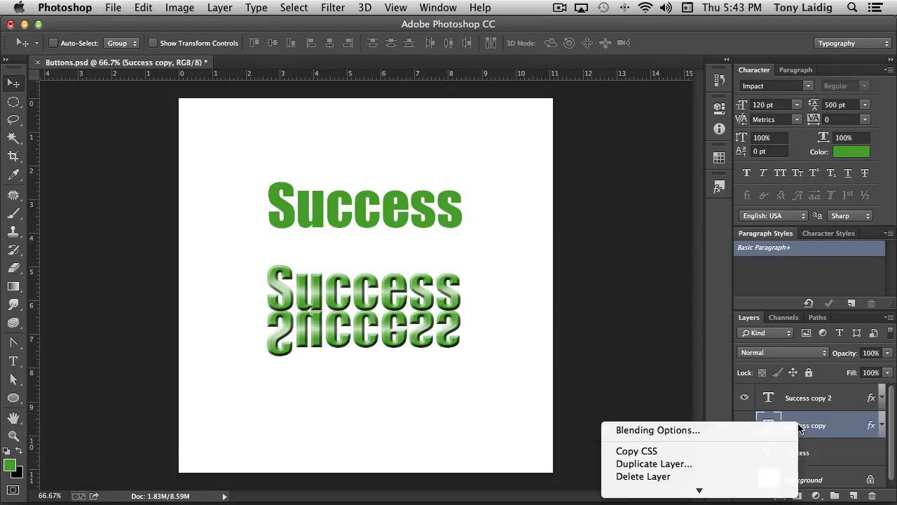
{"action": "mouse_move", "coordinate": [730, 490]}
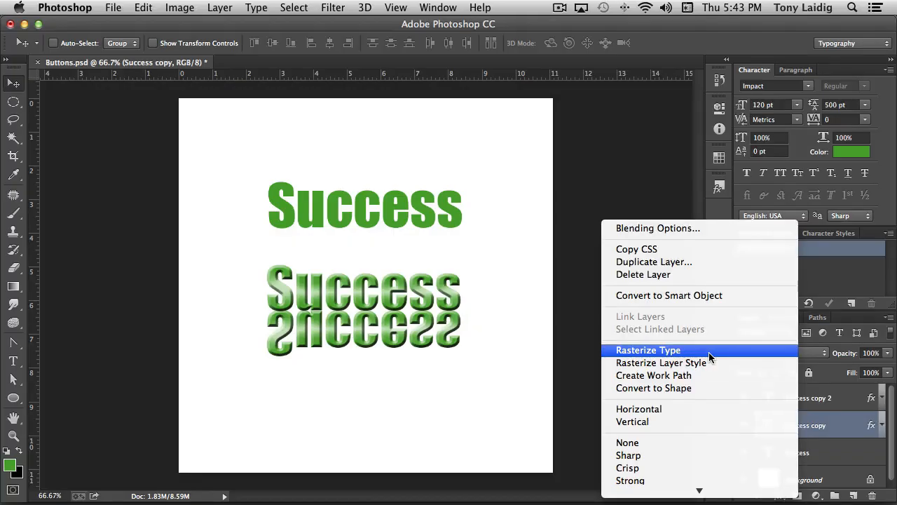
{"action": "left_click", "coordinate": [709, 352]}
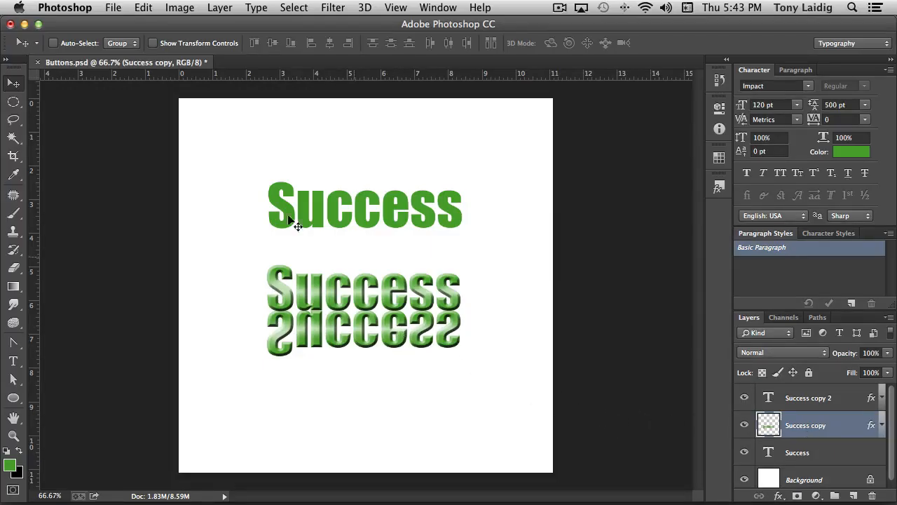
- Apply a Perspective transform to the flipped text, widening its lower edge symmetrically to about 119% width
{"action": "left_click", "coordinate": [144, 8]}
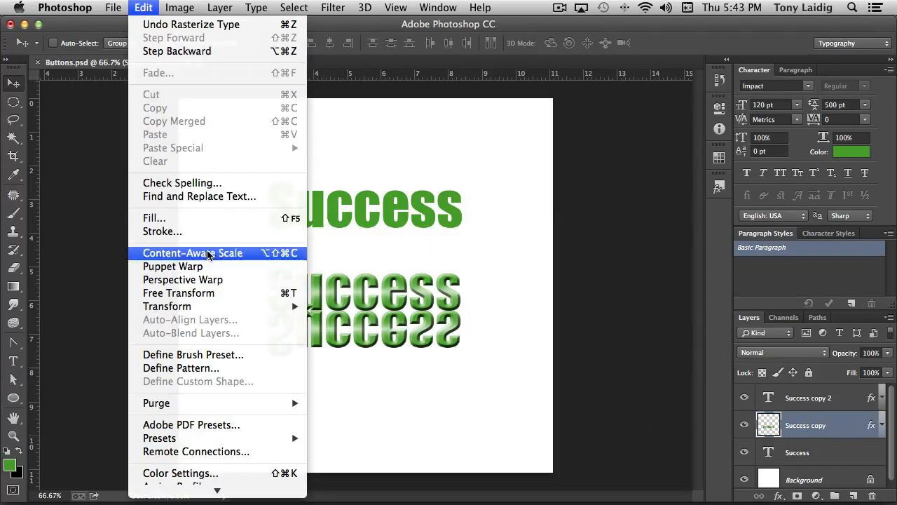
{"action": "mouse_move", "coordinate": [280, 306]}
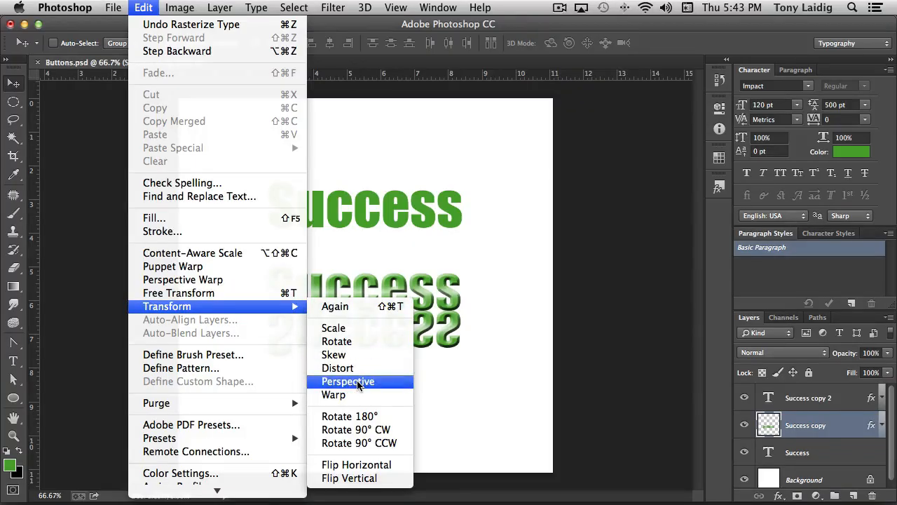
{"action": "left_click", "coordinate": [347, 381]}
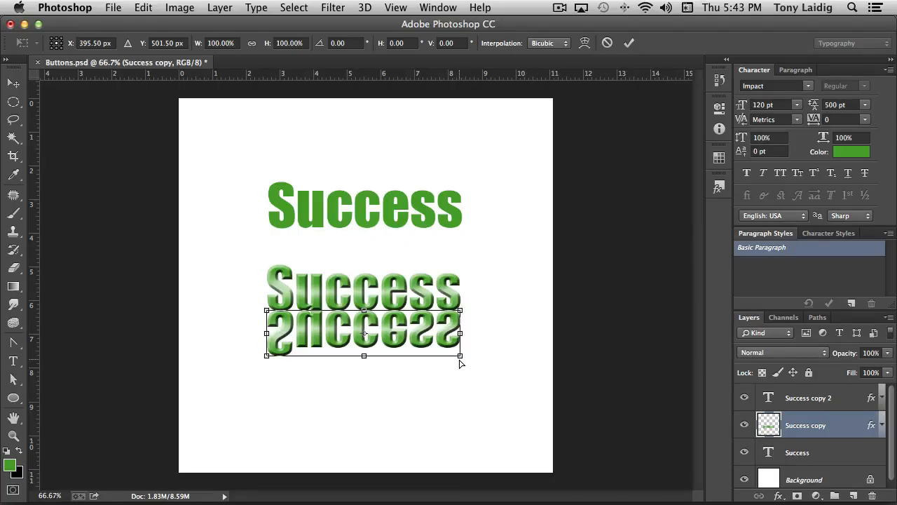
{"action": "left_click_drag", "start_coordinate": [461, 355], "coordinate": [480, 356]}
- Scale the flipped text's height down to about 76% from its lower edge and apply the transform
{"action": "right_click", "coordinate": [371, 343]}
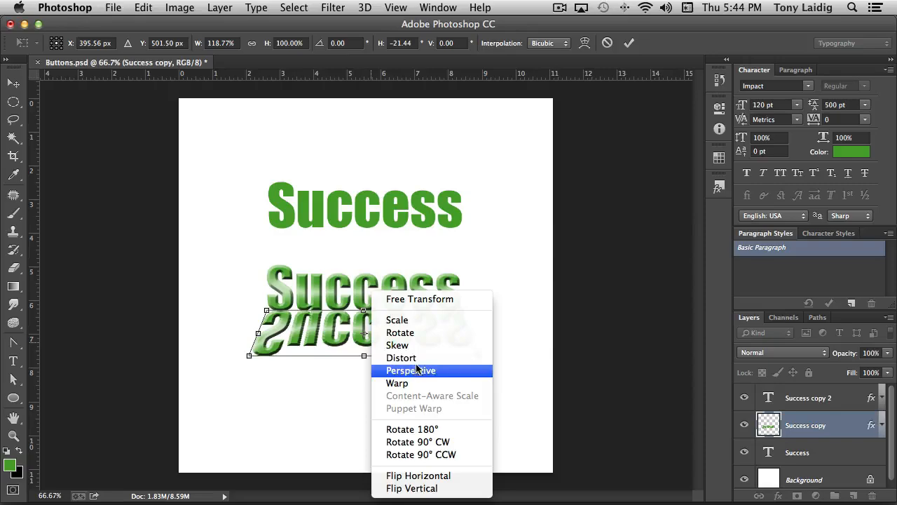
{"action": "left_click", "coordinate": [398, 321]}
{"action": "left_click_drag", "start_coordinate": [366, 357], "coordinate": [371, 345]}
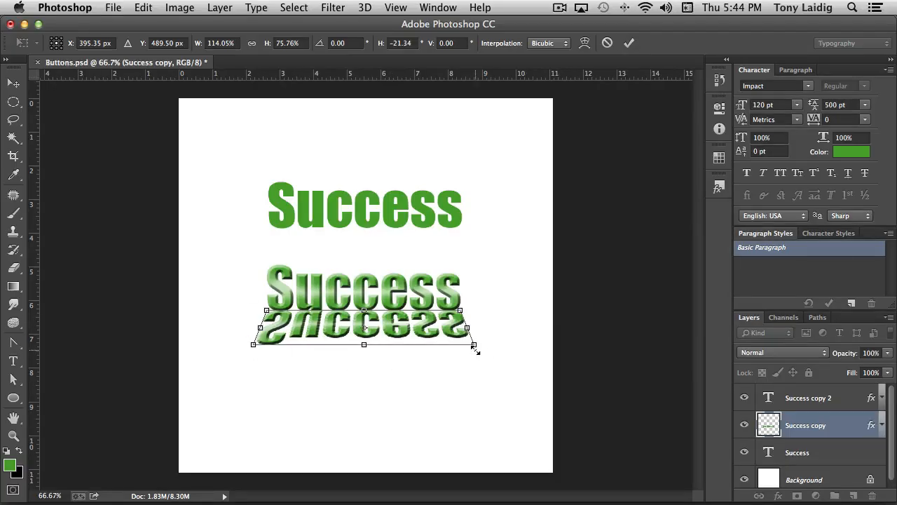
{"action": "key", "text": "Return"}
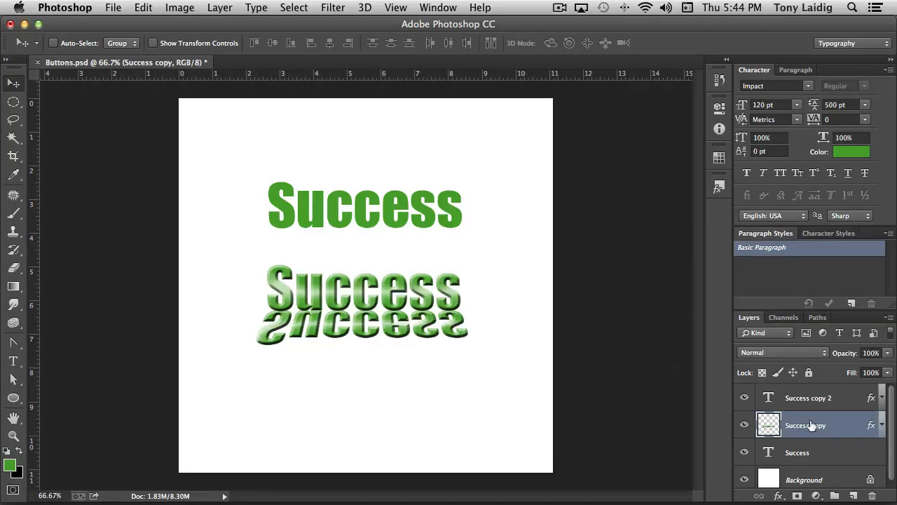
- Add a layer mask to the Success copy layer and fade the reflection out downward with a black-to-white linear gradient
{"action": "left_click", "coordinate": [798, 496]}
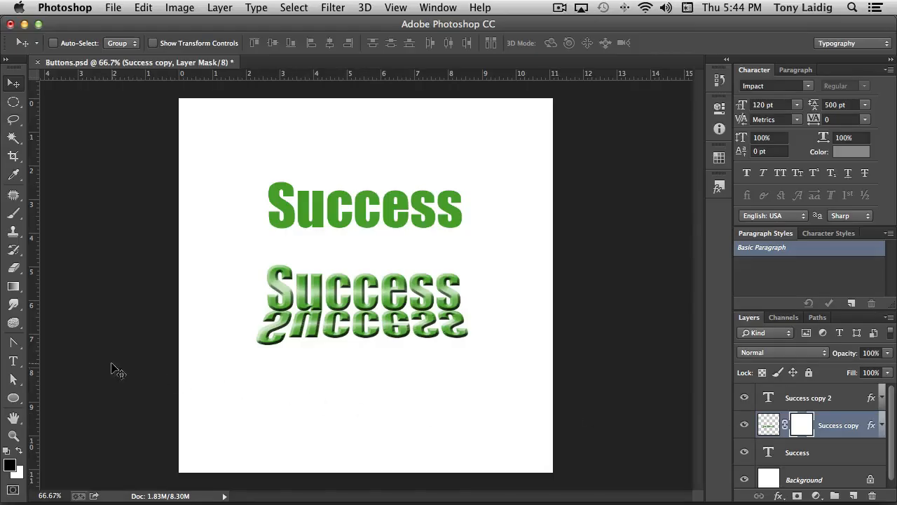
{"action": "left_click", "coordinate": [13, 286]}
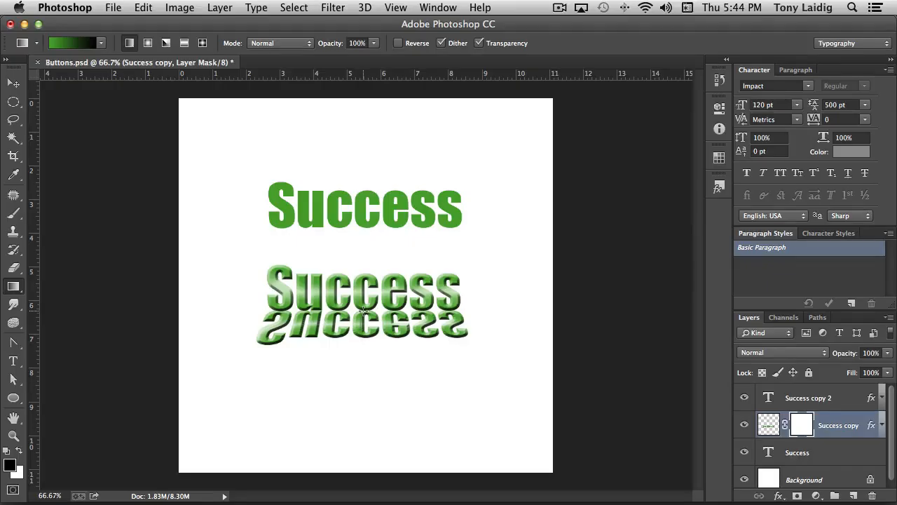
{"action": "left_click_drag", "start_coordinate": [363, 310], "coordinate": [410, 353]}
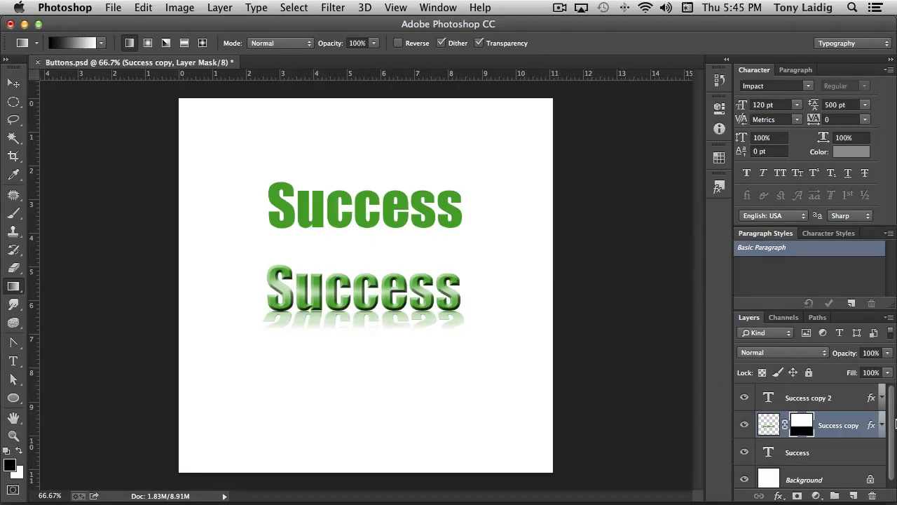
{"action": "key", "text": "ctrl+z"}
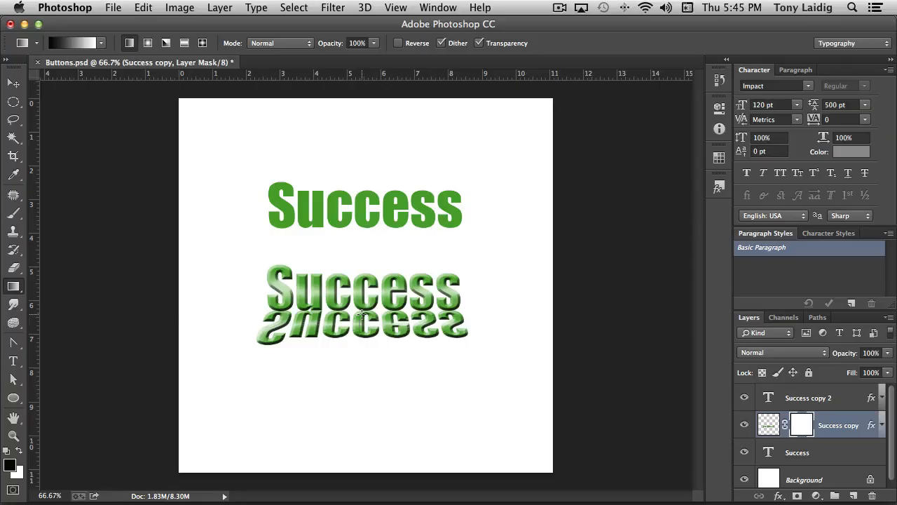
{"action": "left_click_drag", "start_coordinate": [363, 310], "coordinate": [380, 352]}
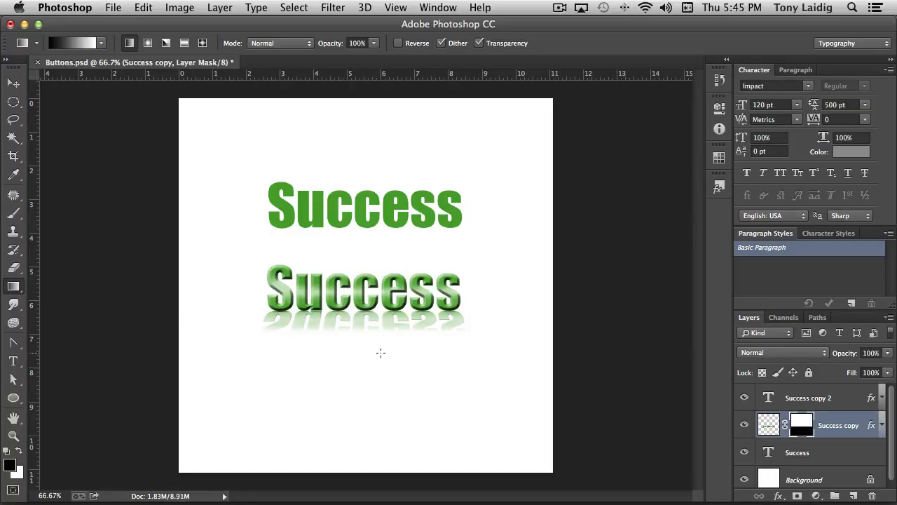
- Lower the reflection layer's opacity to 58% and switch to the Move tool
{"action": "left_click", "coordinate": [888, 373]}
{"action": "left_click_drag", "start_coordinate": [890, 369], "coordinate": [861, 370]}
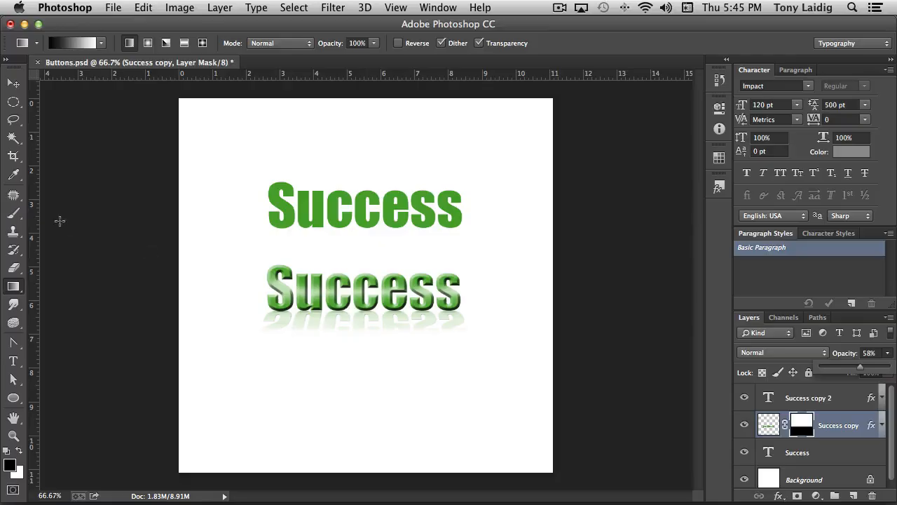
{"action": "left_click", "coordinate": [13, 82]}
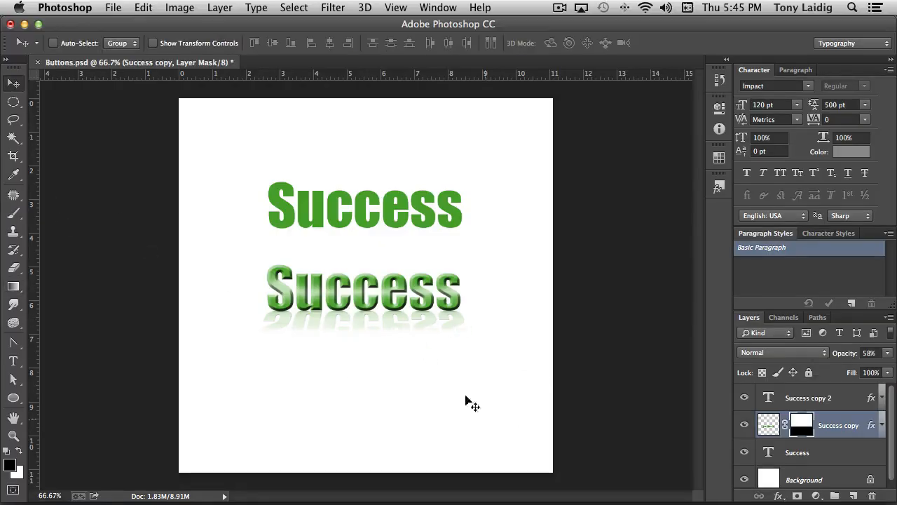